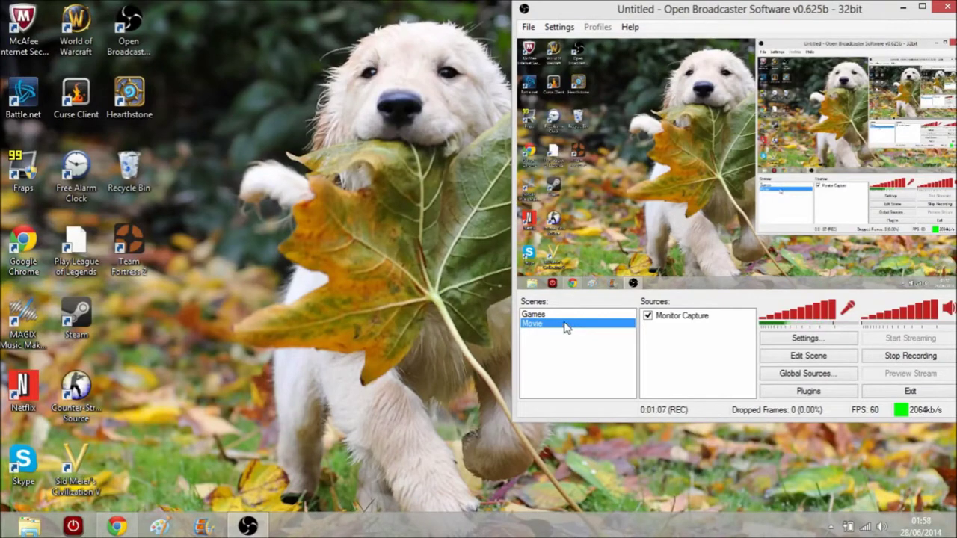
Open the program settings and examine the video and audio encoding options, including the maximum bitrate
{"action": "left_click", "coordinate": [703, 317]}
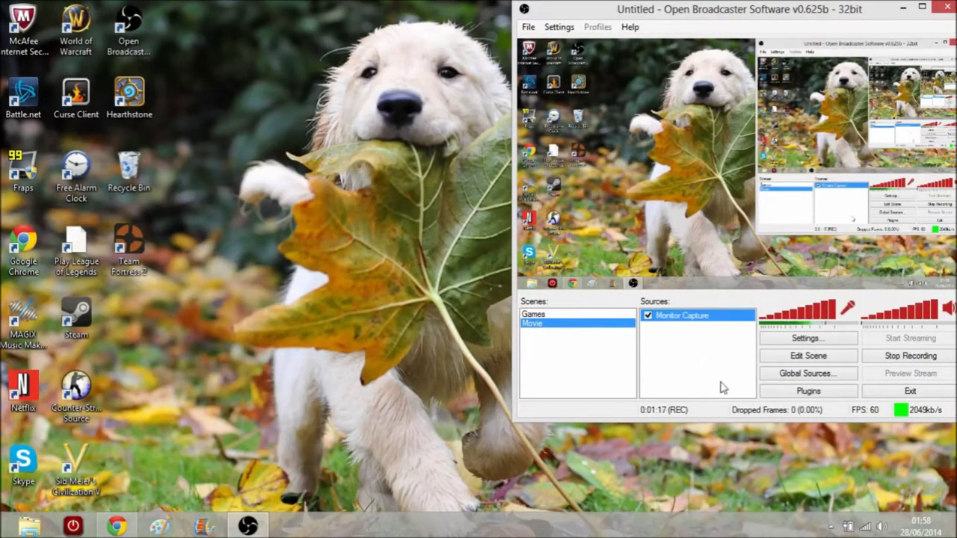
{"action": "left_click", "coordinate": [794, 341]}
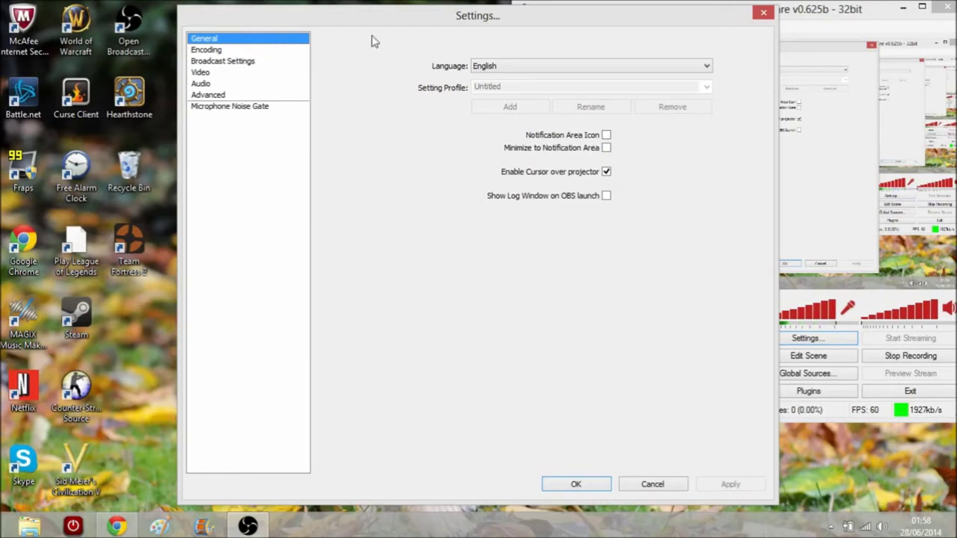
{"action": "left_click", "coordinate": [262, 52]}
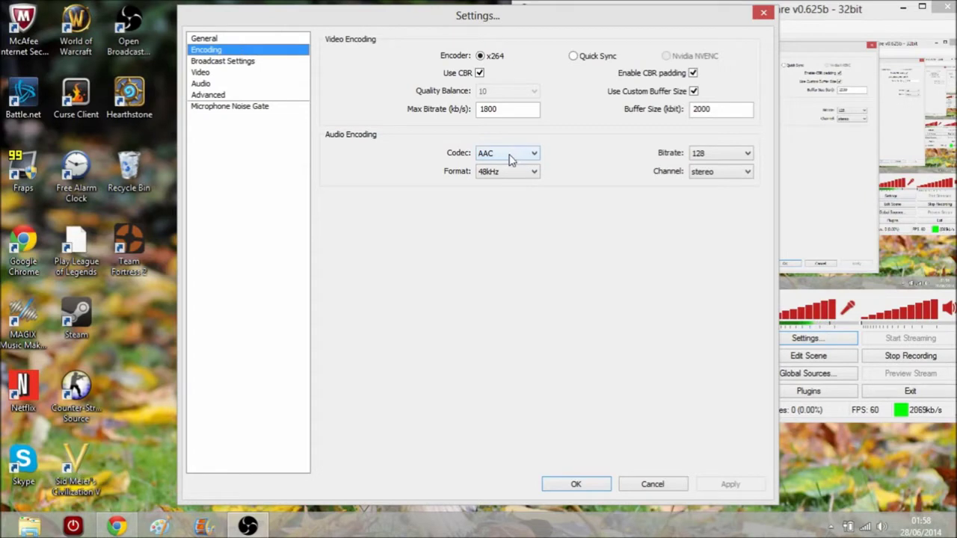
{"action": "mouse_move", "coordinate": [502, 110]}
Set the mode in the broadcast settings to File Output Only
{"action": "left_click", "coordinate": [270, 60]}
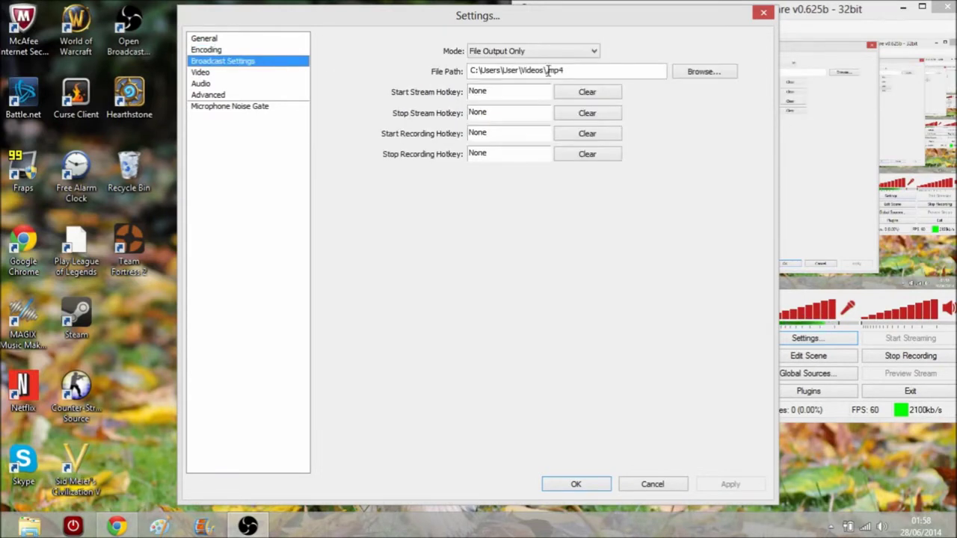
{"action": "left_click", "coordinate": [597, 51]}
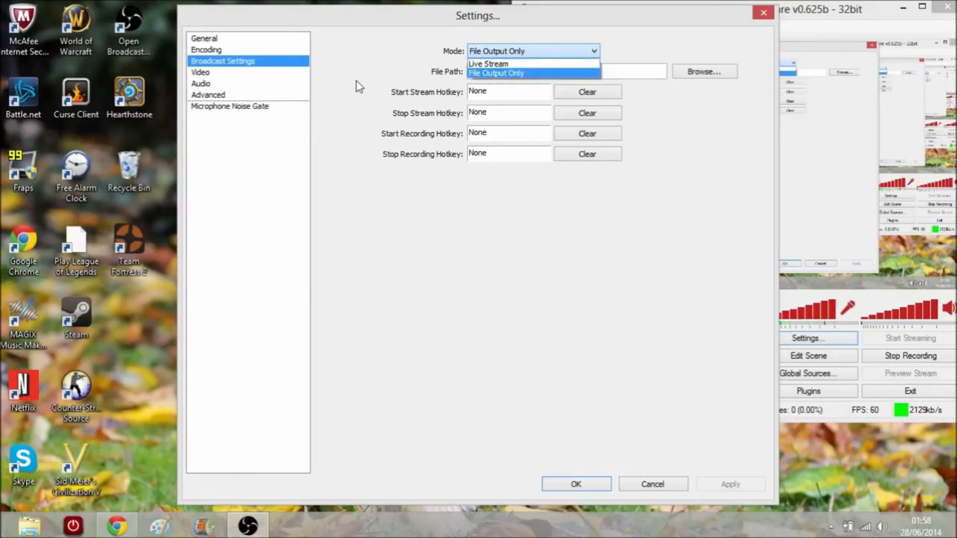
{"action": "left_click", "coordinate": [482, 74]}
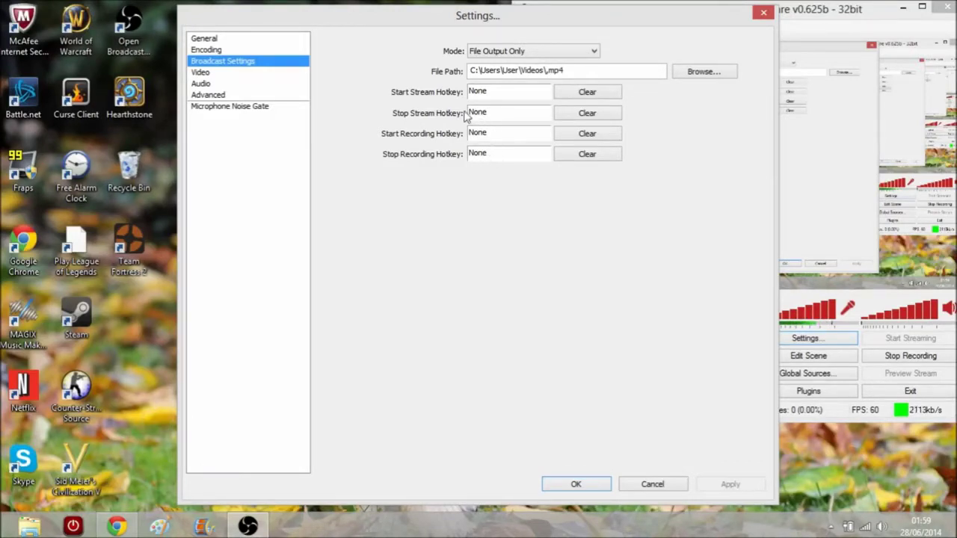
Examine the video settings, including the base resolution and the available resolution downscale choices
{"action": "left_click", "coordinate": [221, 73]}
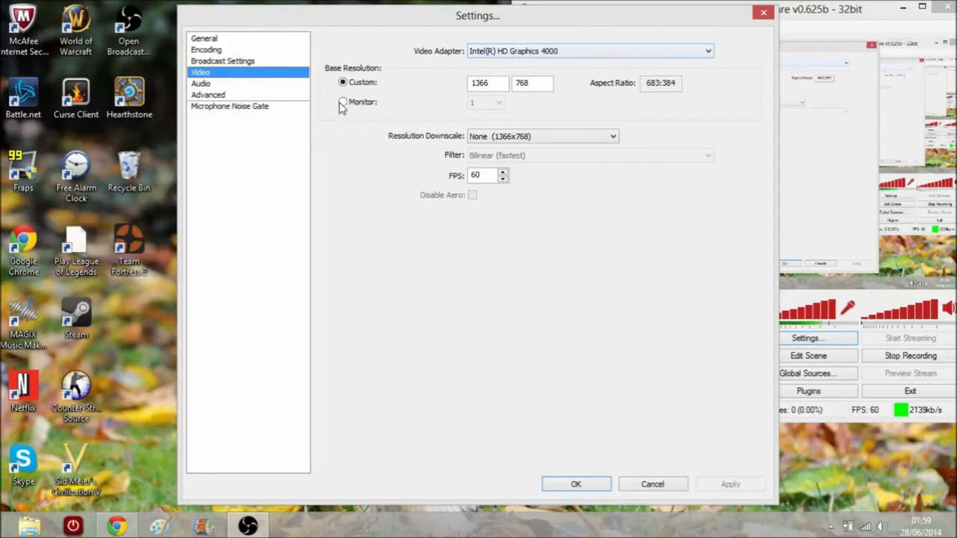
{"action": "left_click", "coordinate": [532, 141]}
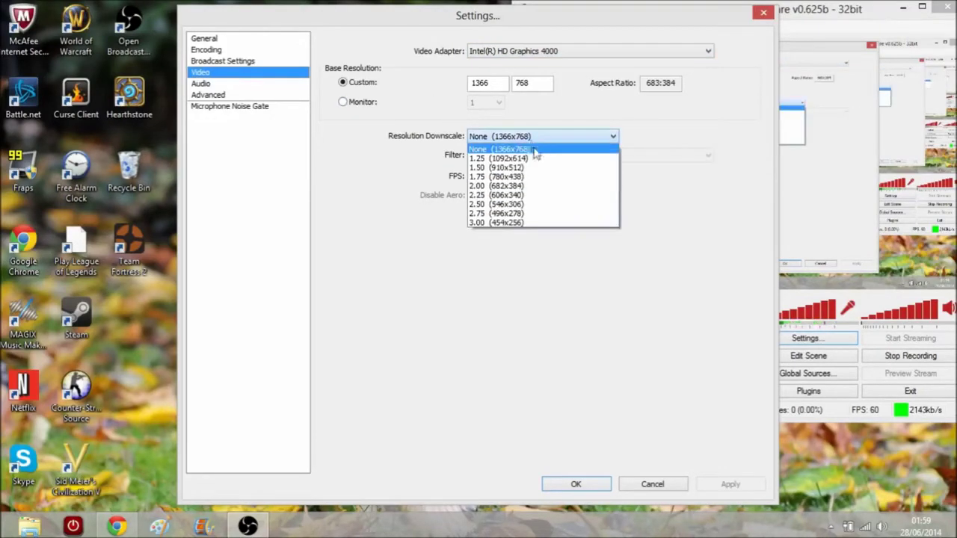
{"action": "left_click", "coordinate": [365, 140]}
Examine the audio settings and the devices offered for desktop audio and for the microphone
{"action": "left_click", "coordinate": [206, 85]}
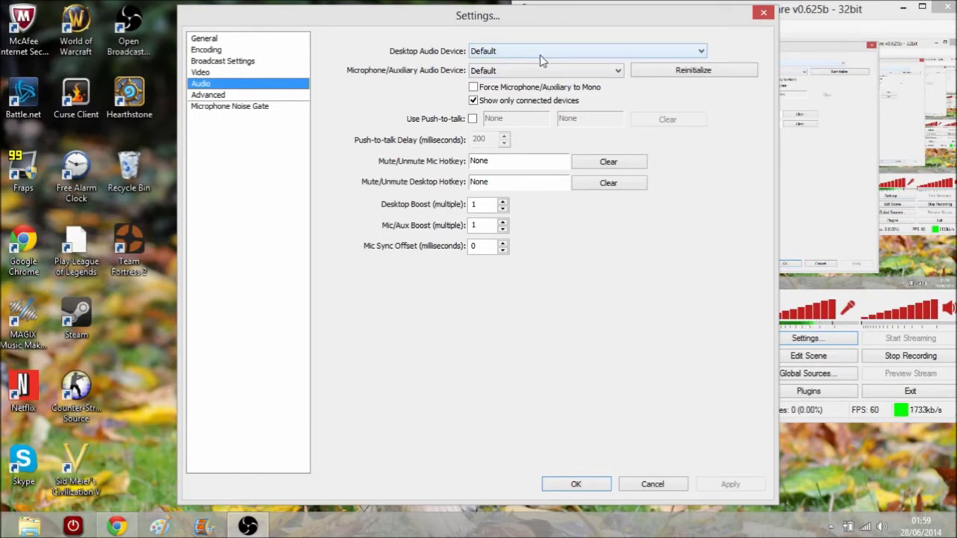
{"action": "left_click", "coordinate": [502, 52]}
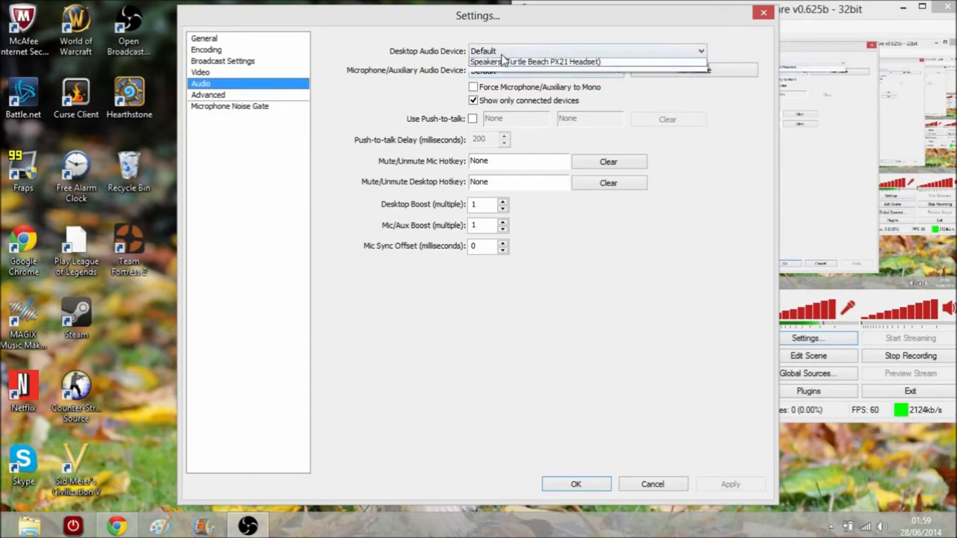
{"action": "left_click", "coordinate": [501, 54]}
{"action": "left_click", "coordinate": [502, 71]}
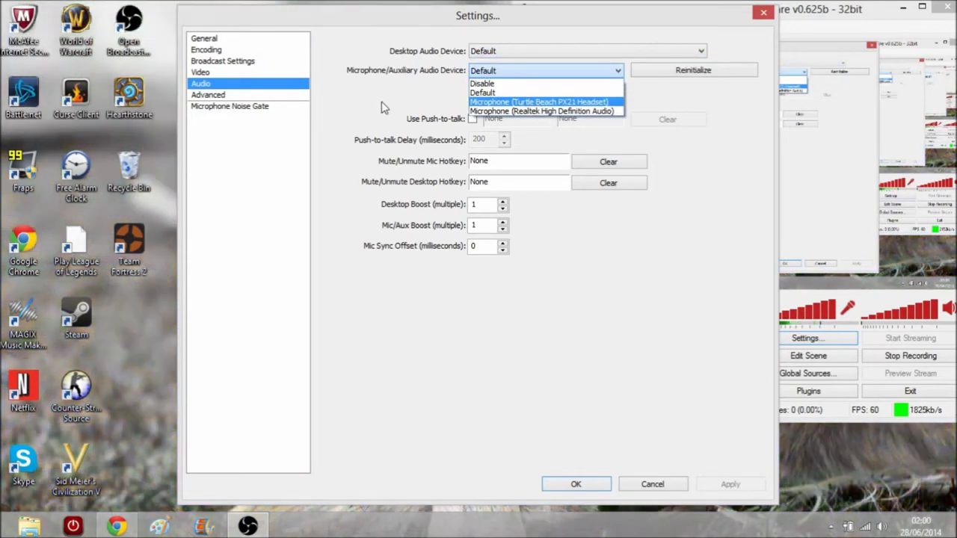
{"action": "left_click", "coordinate": [381, 107]}
Examine the advanced settings, including the choices for process priority class and x264 CPU preset
{"action": "left_click", "coordinate": [237, 96]}
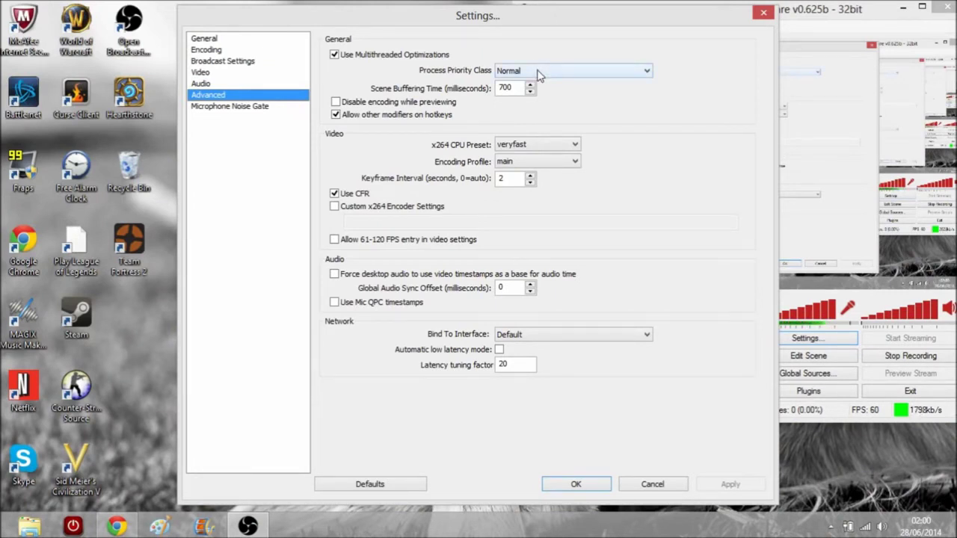
{"action": "left_click", "coordinate": [538, 73]}
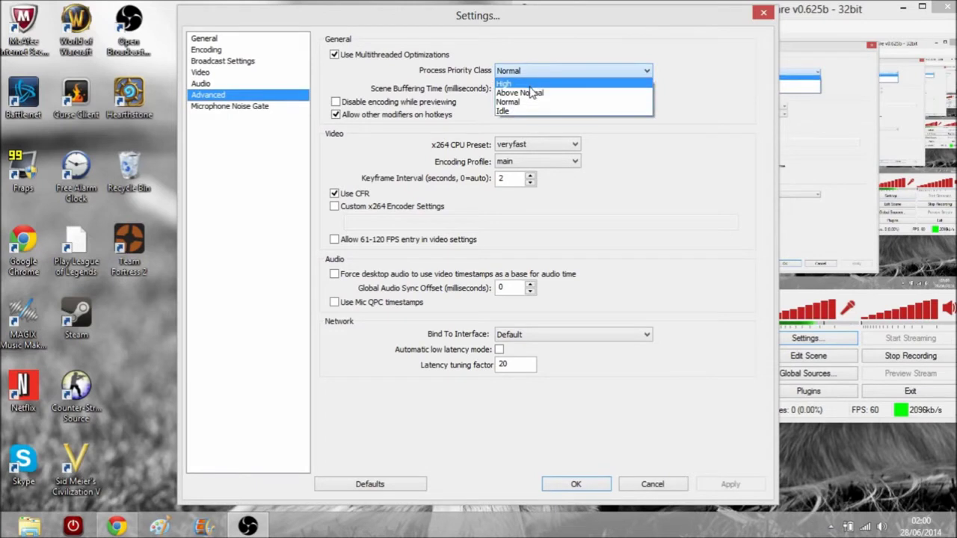
{"action": "left_click", "coordinate": [539, 71]}
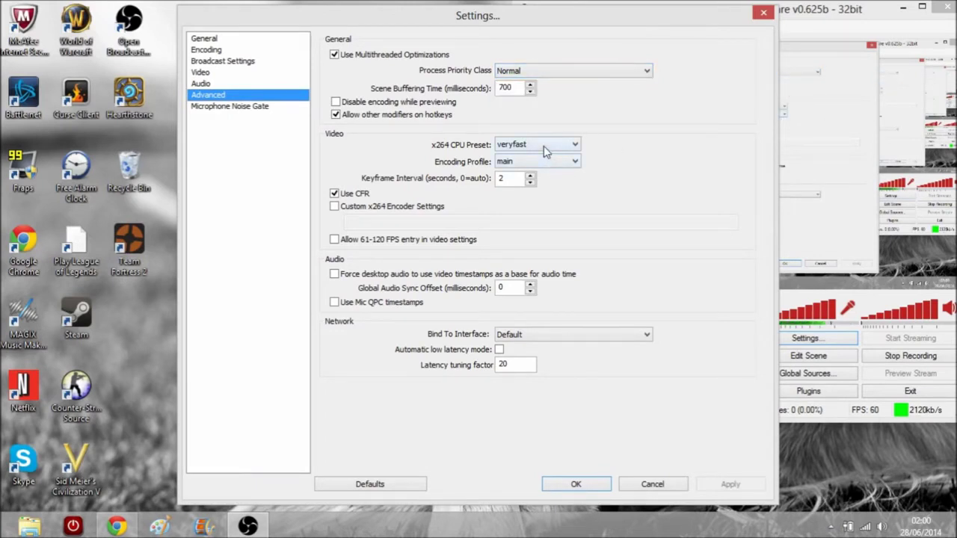
{"action": "mouse_move", "coordinate": [545, 147]}
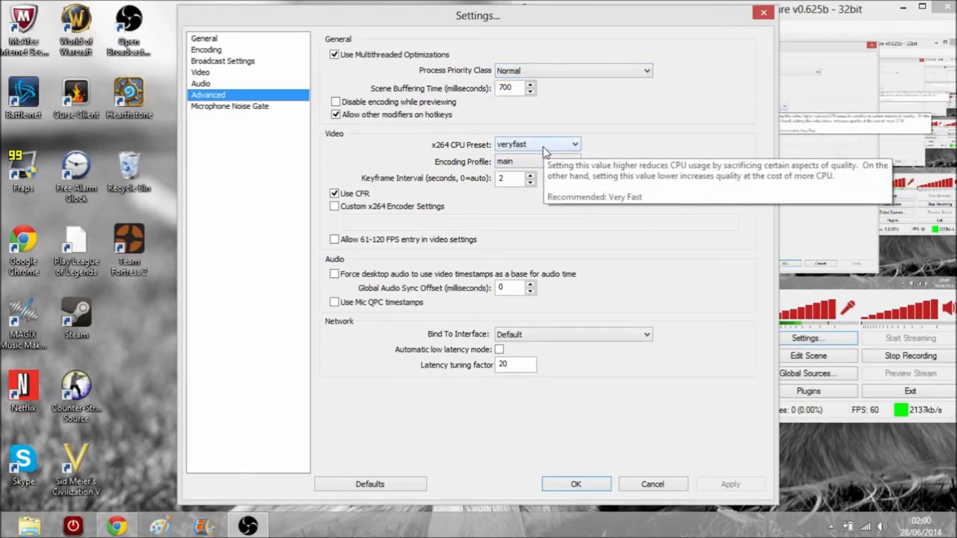
{"action": "left_click", "coordinate": [544, 150]}
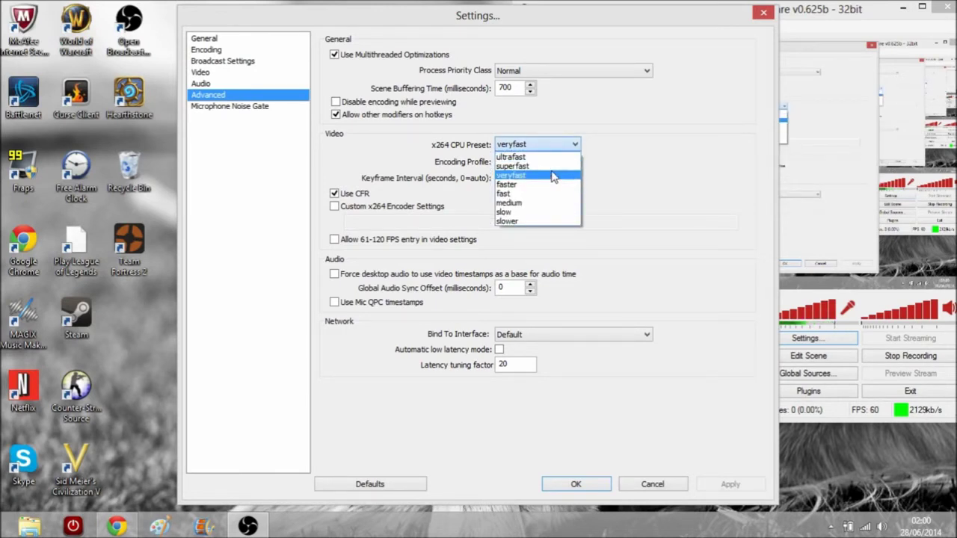
{"action": "left_click", "coordinate": [670, 161]}
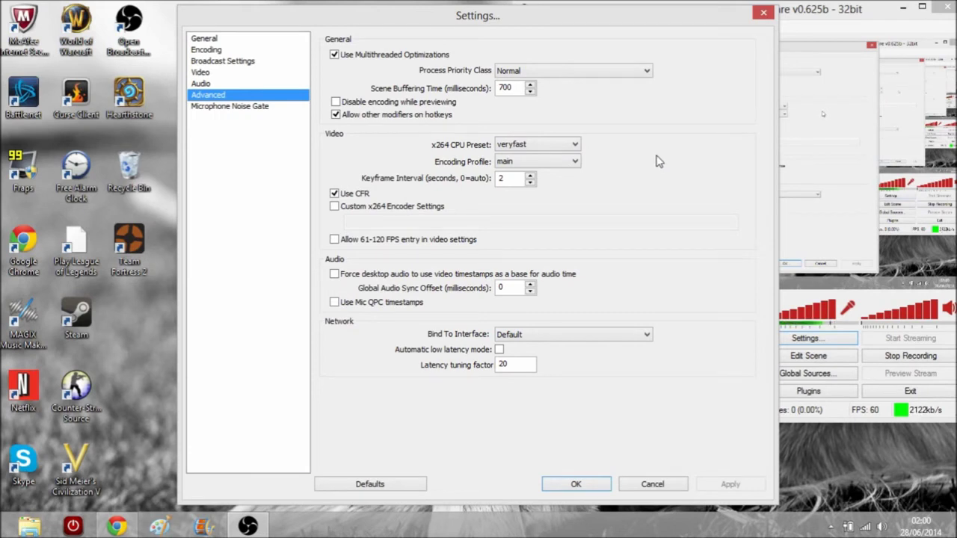
Look over the microphone noise gate settings, recheck the video and broadcast settings, and accept the settings dialog
{"action": "left_click", "coordinate": [200, 110]}
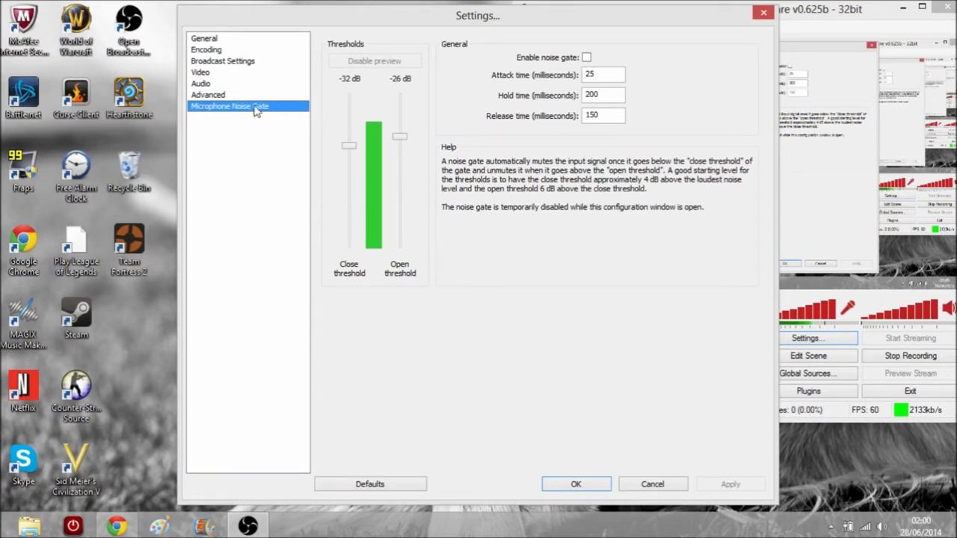
{"action": "left_click", "coordinate": [217, 83]}
{"action": "left_click", "coordinate": [221, 72]}
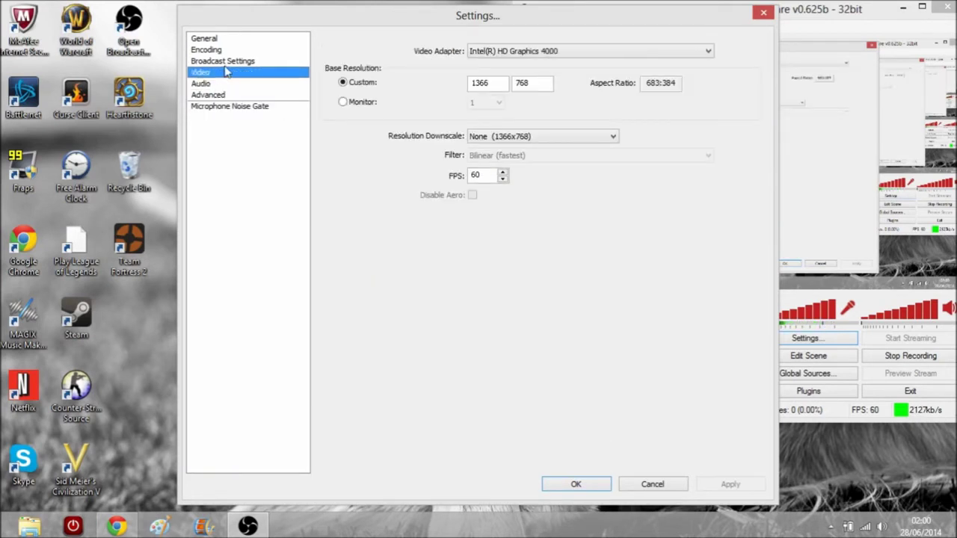
{"action": "left_click", "coordinate": [234, 62]}
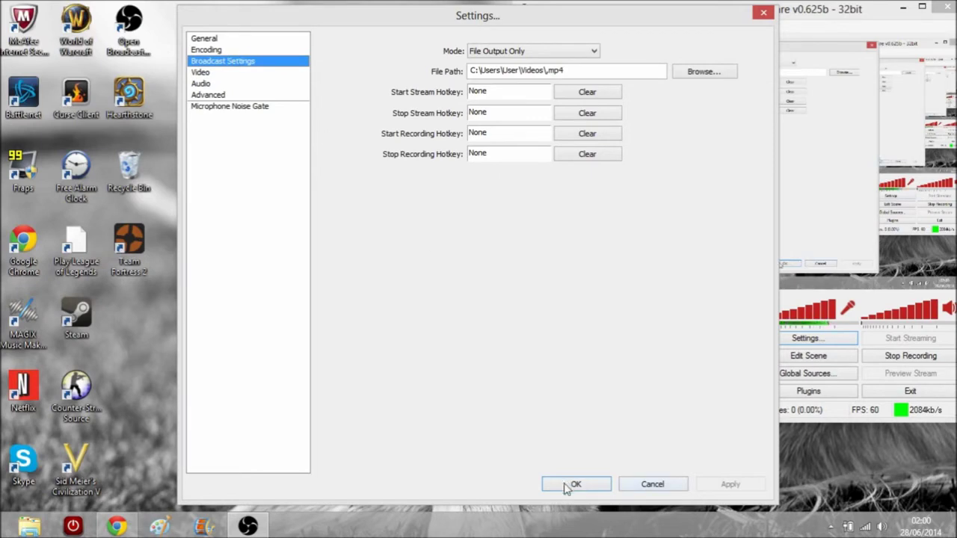
{"action": "left_click", "coordinate": [571, 484]}
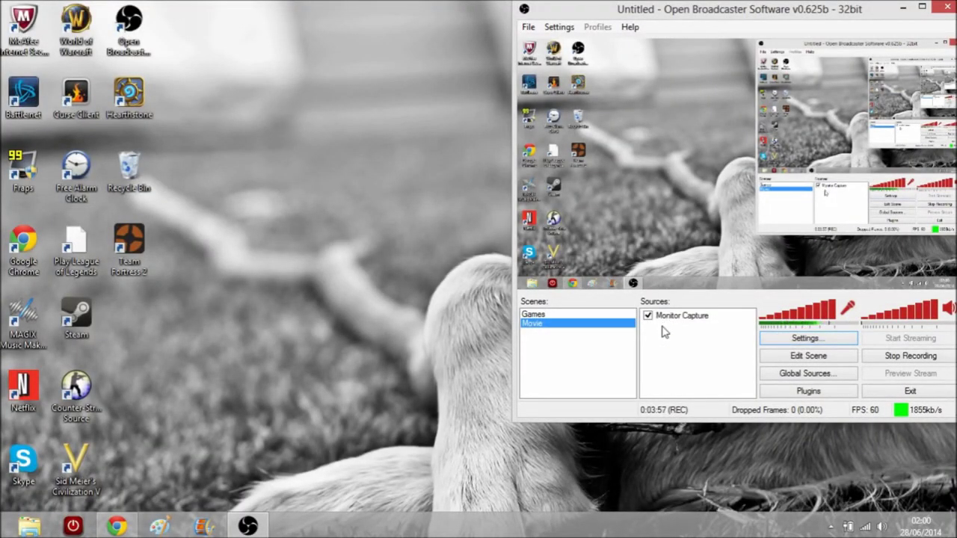
{"action": "right_click", "coordinate": [670, 340]}
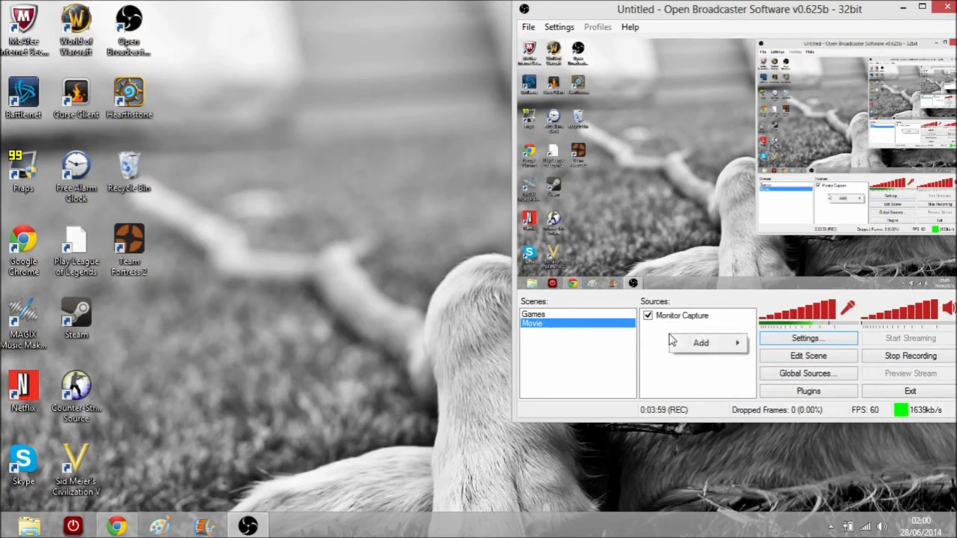
{"action": "mouse_move", "coordinate": [687, 346]}
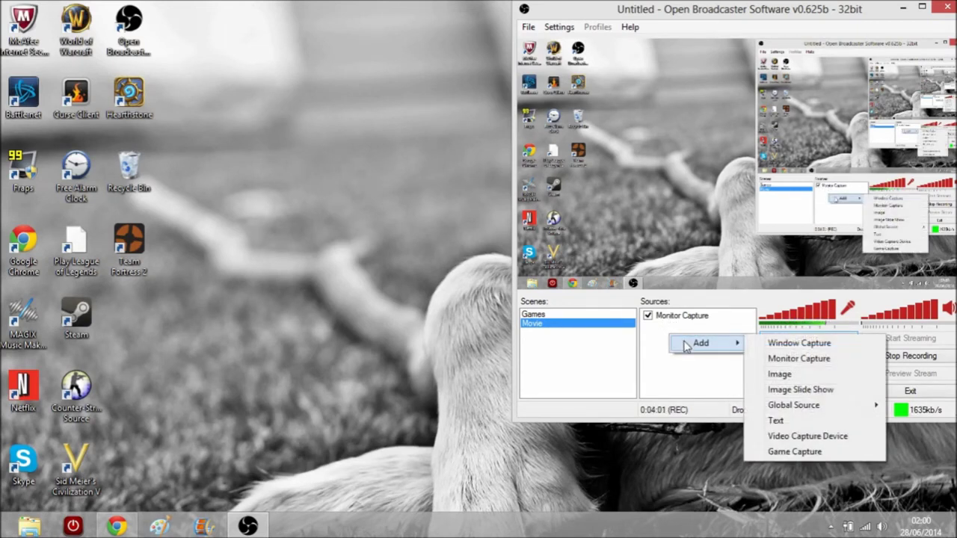
{"action": "left_click", "coordinate": [794, 451]}
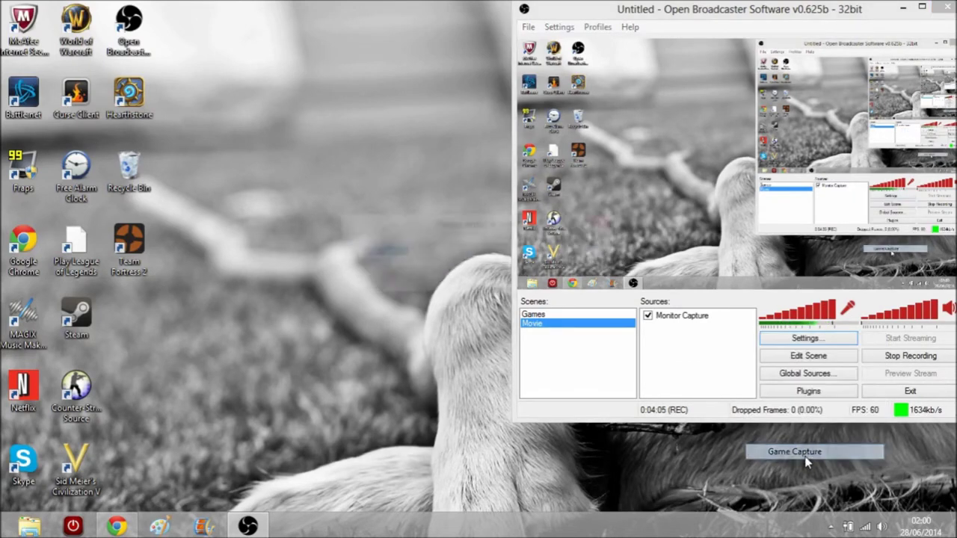
{"action": "left_click", "coordinate": [534, 275]}
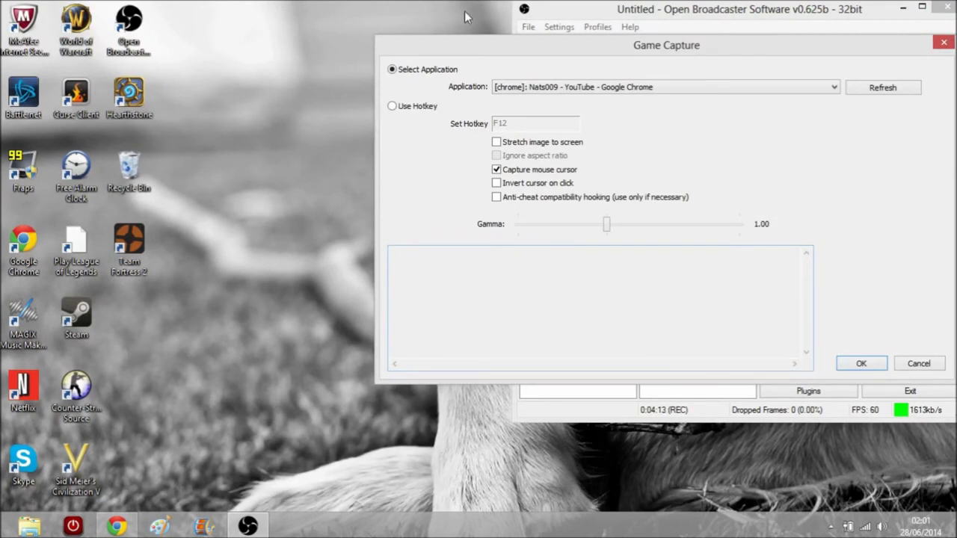
{"action": "left_click", "coordinate": [587, 89]}
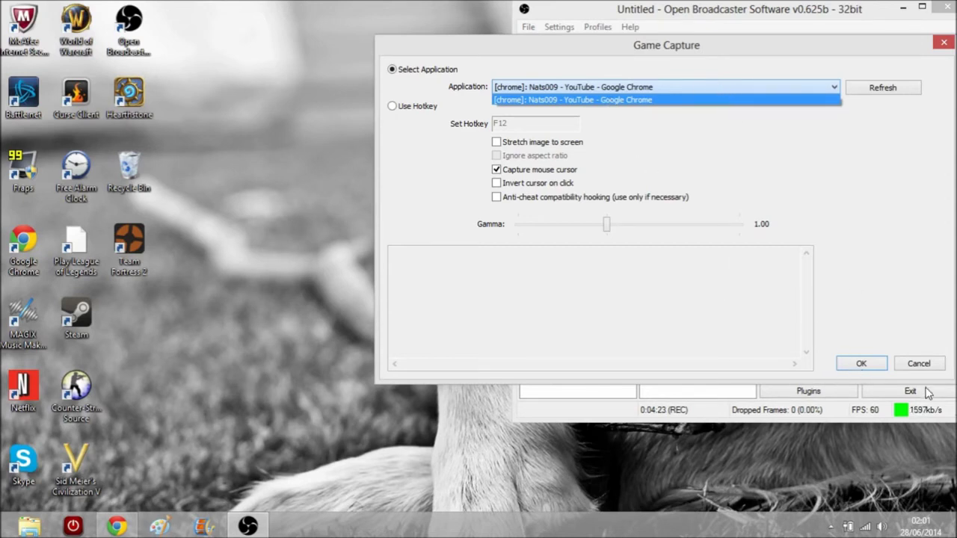
{"action": "left_click", "coordinate": [909, 366]}
{"action": "left_click", "coordinate": [921, 366]}
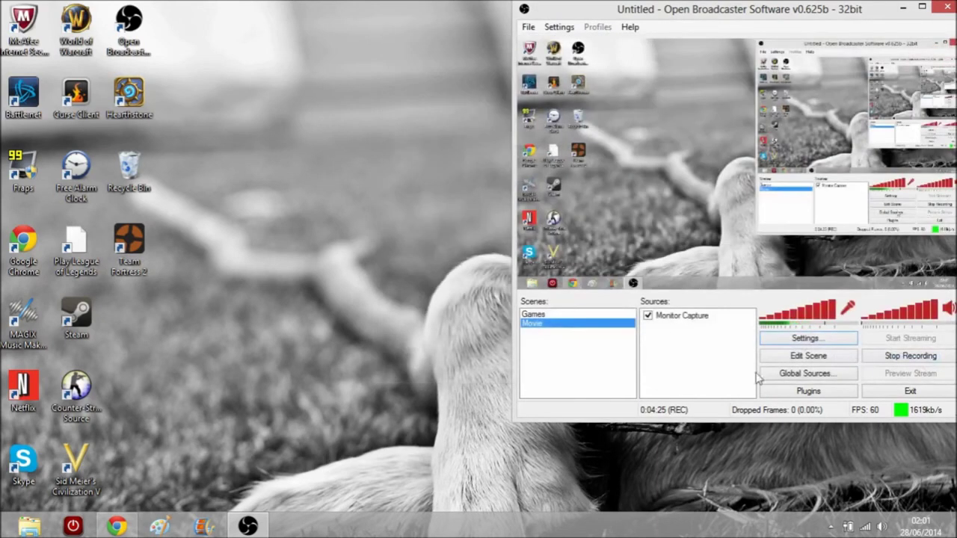
Add an image source named Image to the Movie scene, using dark_wolf.jpg from the Pictures library
{"action": "right_click", "coordinate": [664, 341]}
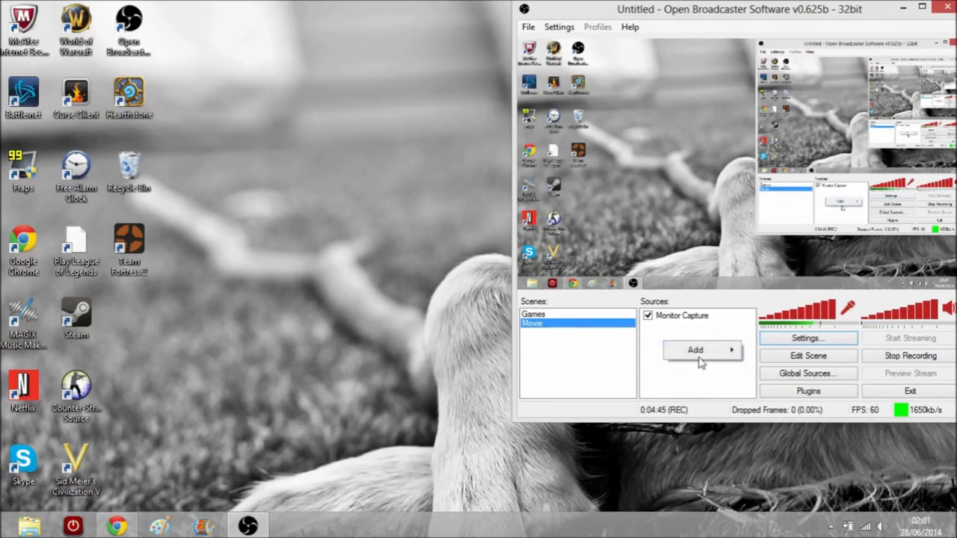
{"action": "mouse_move", "coordinate": [721, 350]}
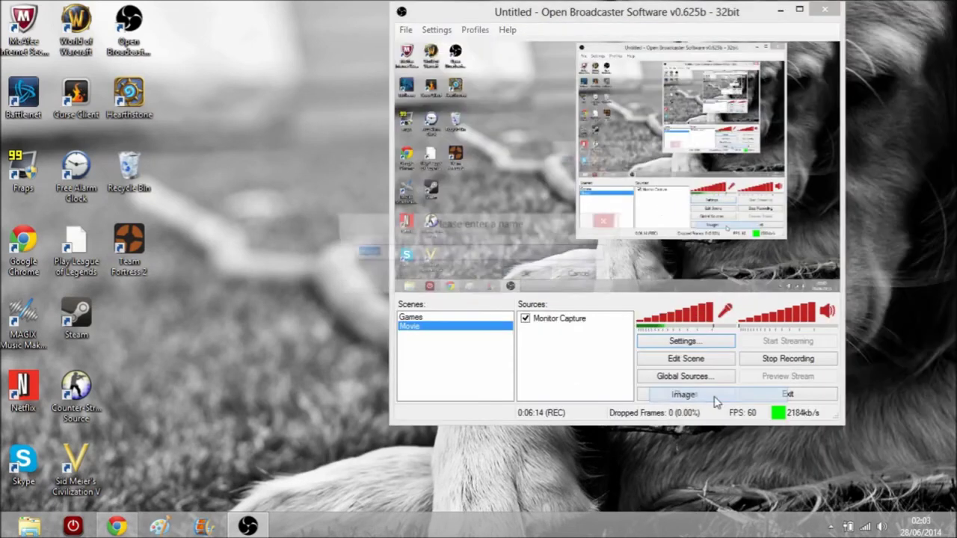
{"action": "left_click", "coordinate": [679, 393]}
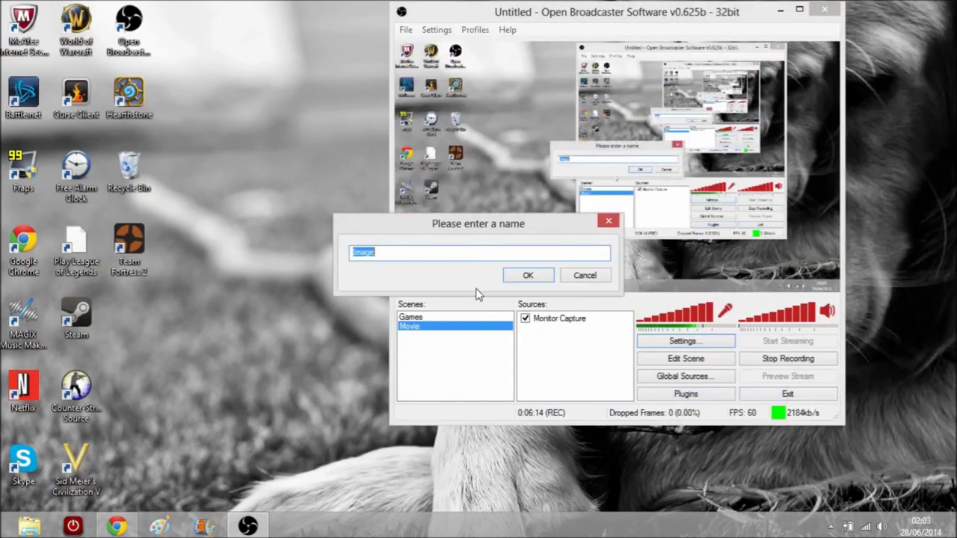
{"action": "key", "text": "Return"}
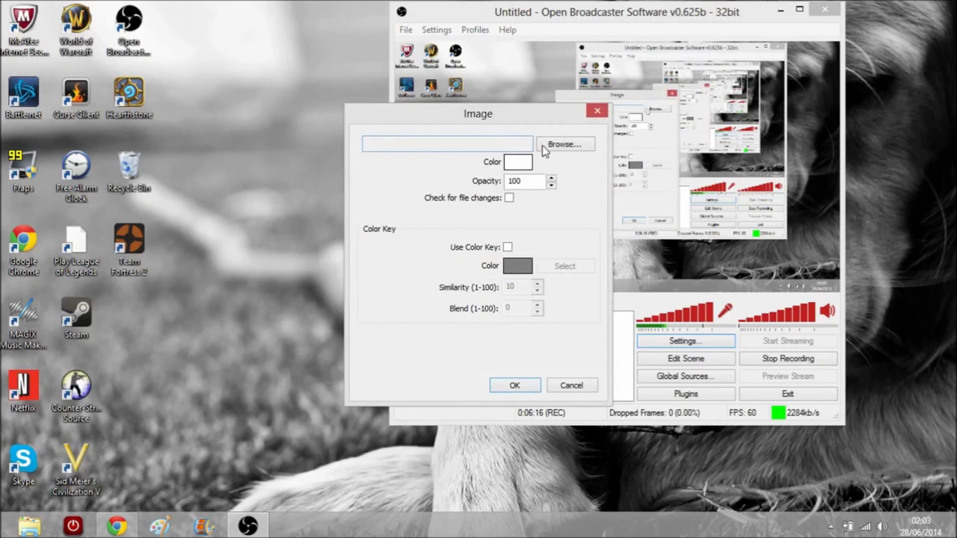
{"action": "left_click", "coordinate": [562, 144]}
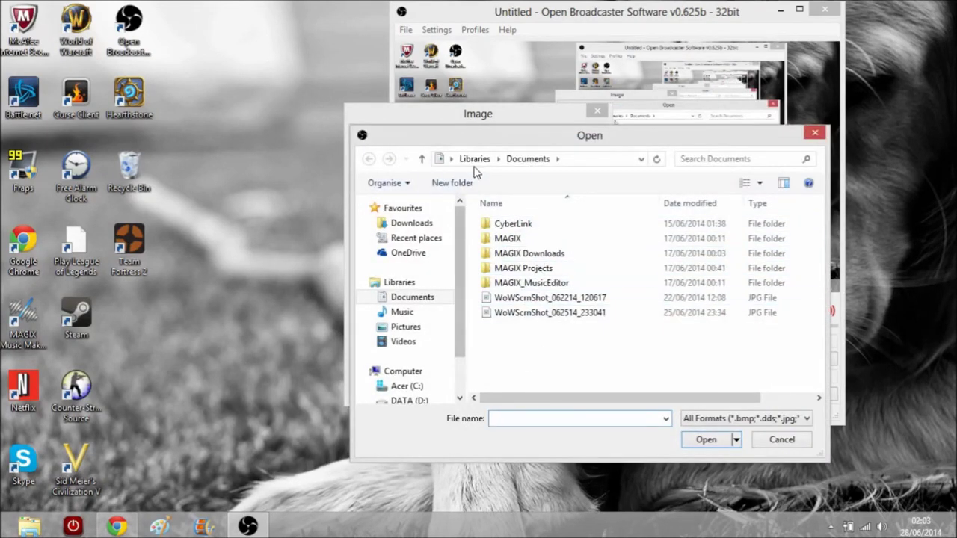
{"action": "left_click", "coordinate": [417, 333]}
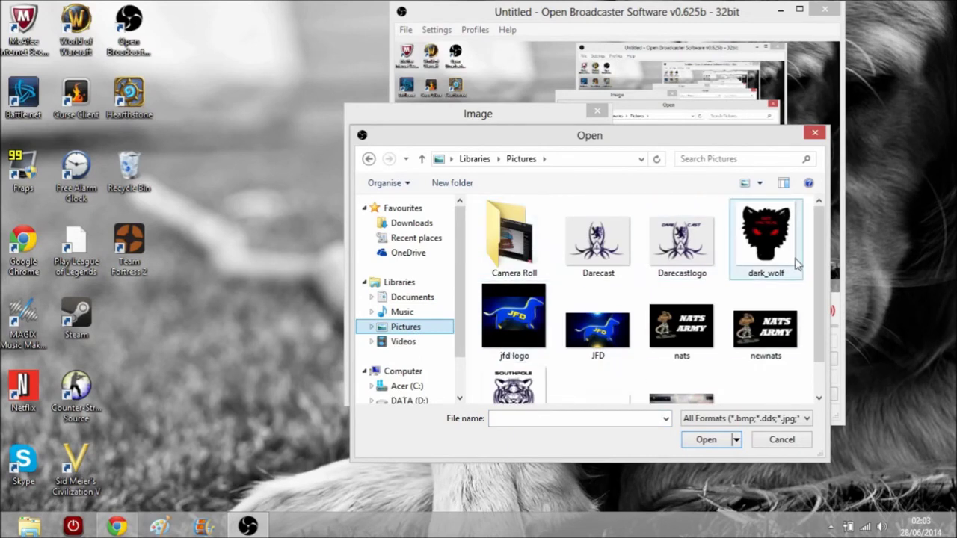
{"action": "left_click", "coordinate": [783, 238]}
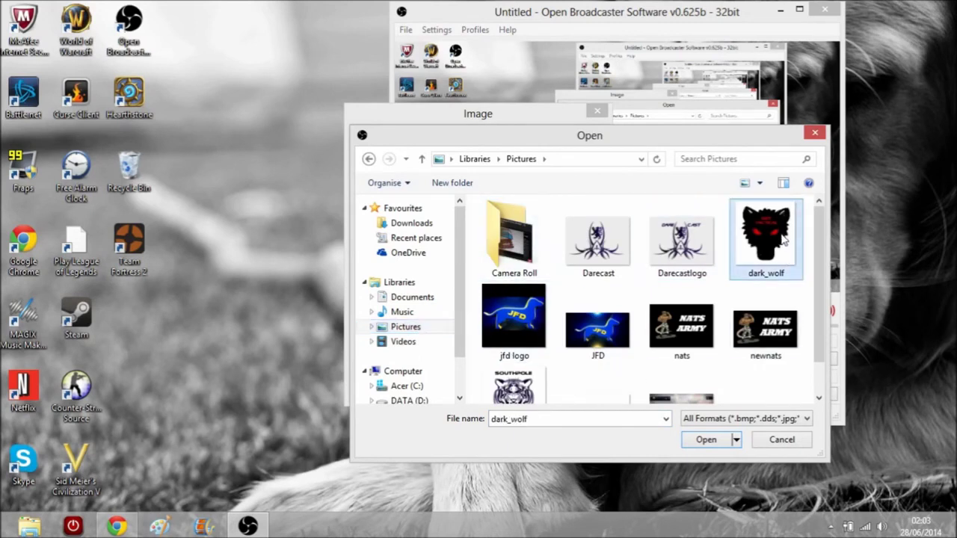
{"action": "left_click", "coordinate": [705, 441]}
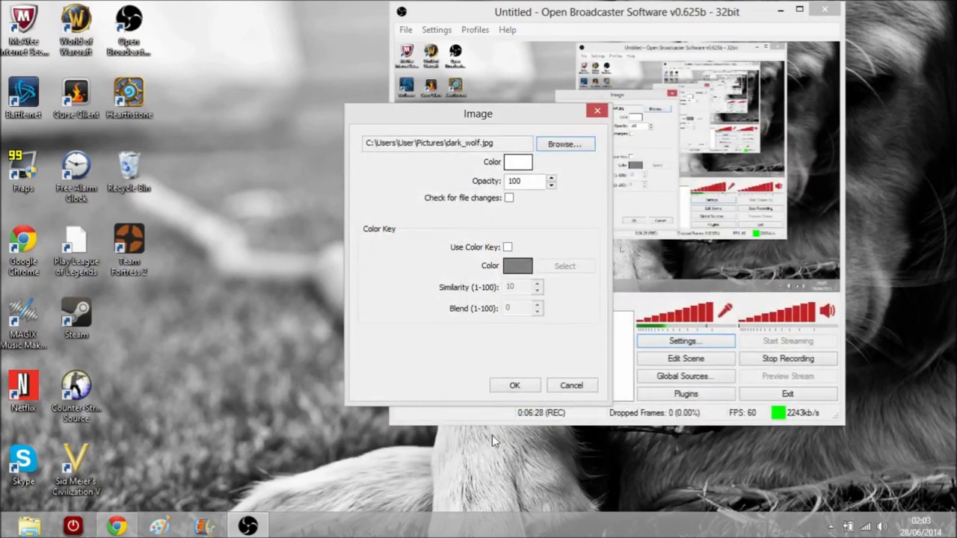
{"action": "left_click", "coordinate": [507, 388]}
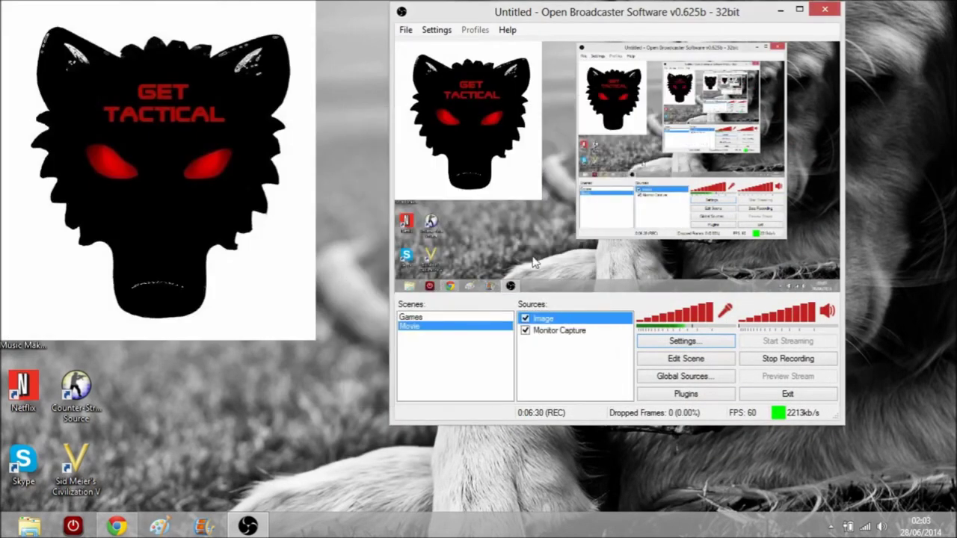